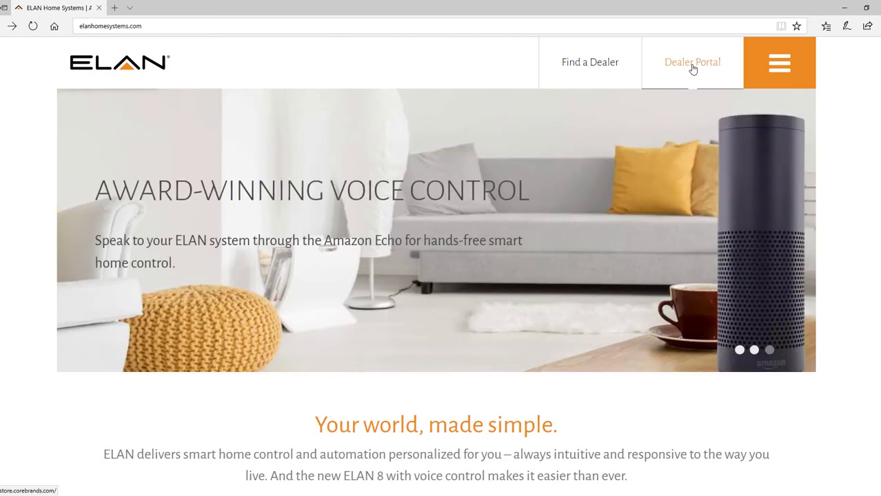
# Bring up the Dealer Portal options in the ELAN Home Systems site header.
pyautogui.moveTo(693, 69)
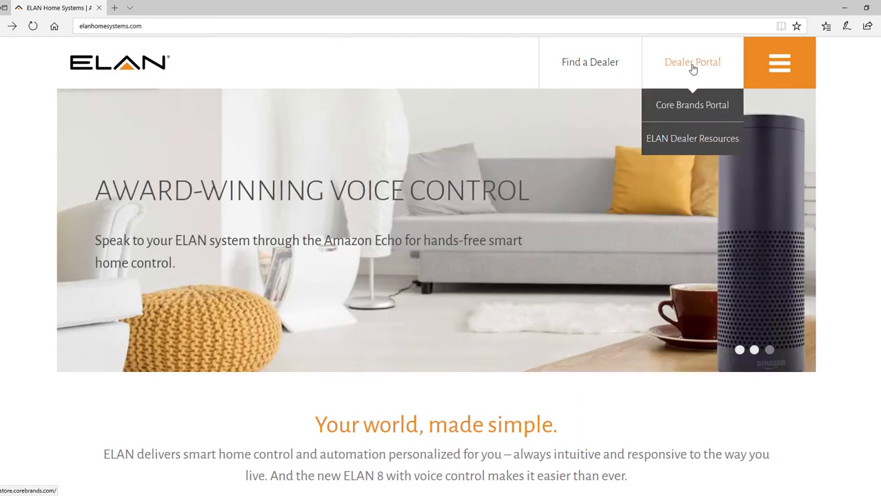
# Go to ELAN Dealer Resources and scroll down to the EL-4KPM-VIP download links.
pyautogui.click(668, 148)
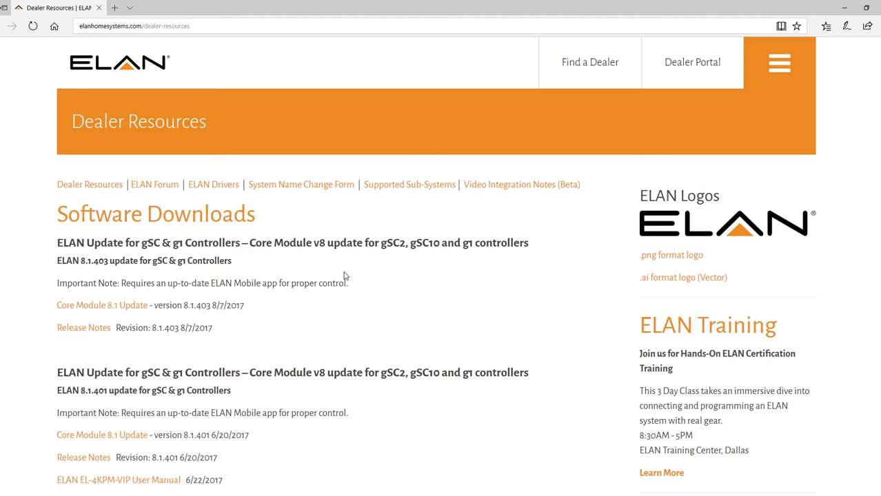
pyautogui.scroll(-2, 345, 276)
pyautogui.scroll(-3, 344, 275)
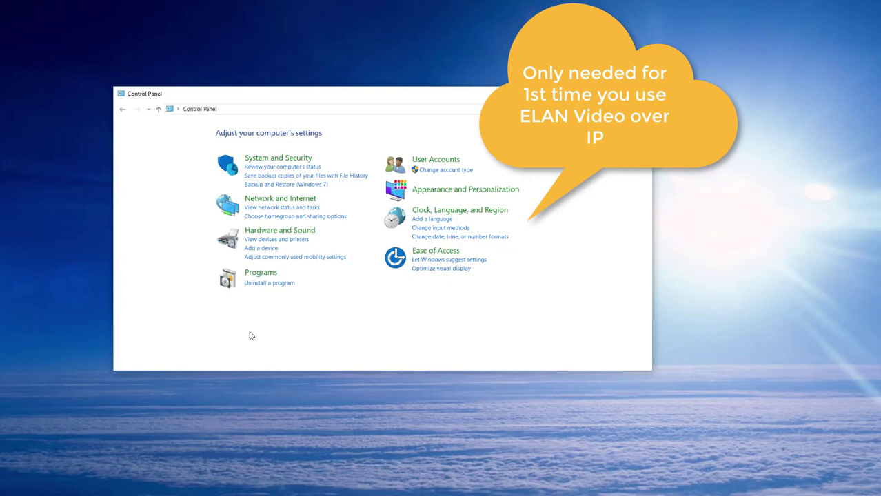
# Go to Programs in Control Panel and bring up Turn Windows features on or off.
pyautogui.click(262, 277)
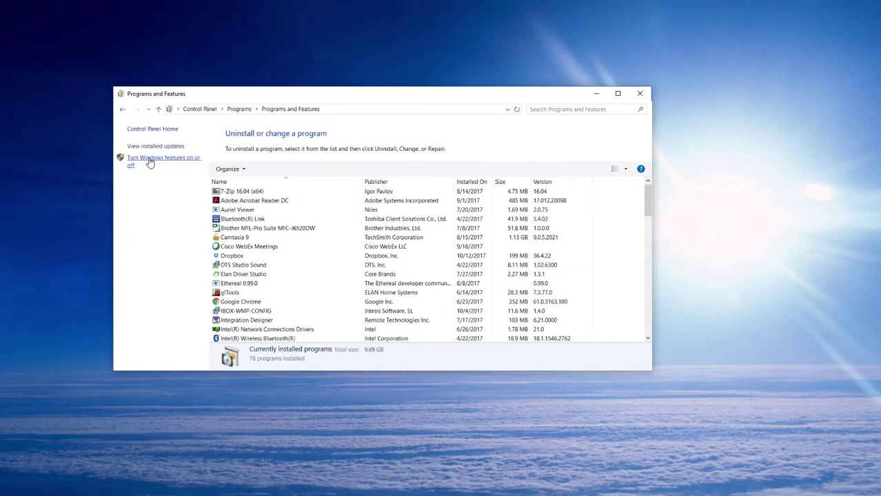
pyautogui.click(150, 162)
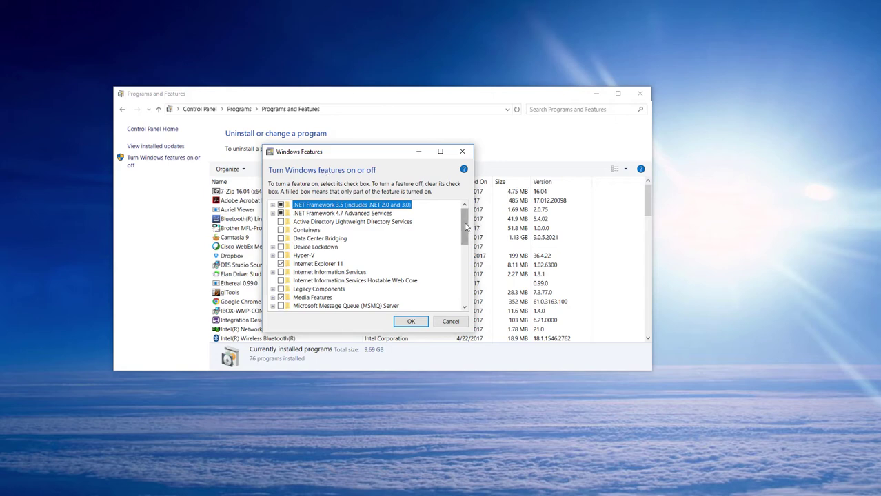
# Enable Telnet Client and TFTP Client in Windows Features and apply the change.
pyautogui.moveTo(465, 228); pyautogui.dragTo(463, 267)
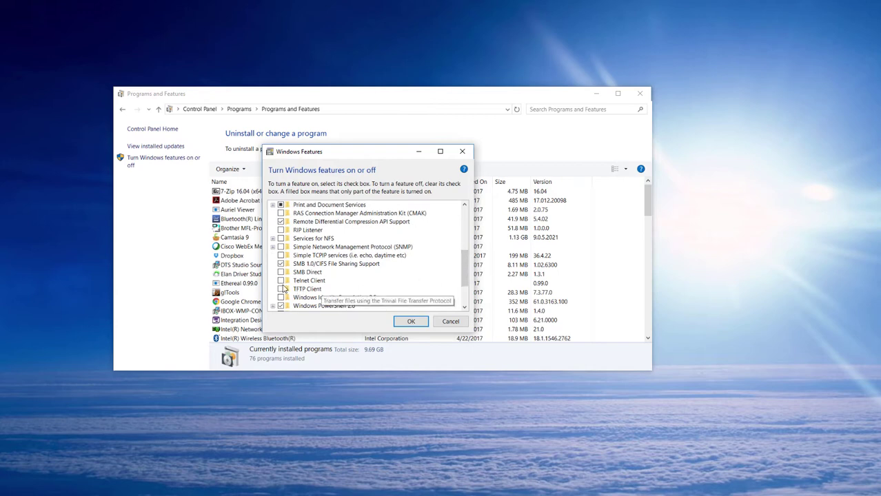
pyautogui.click(281, 282)
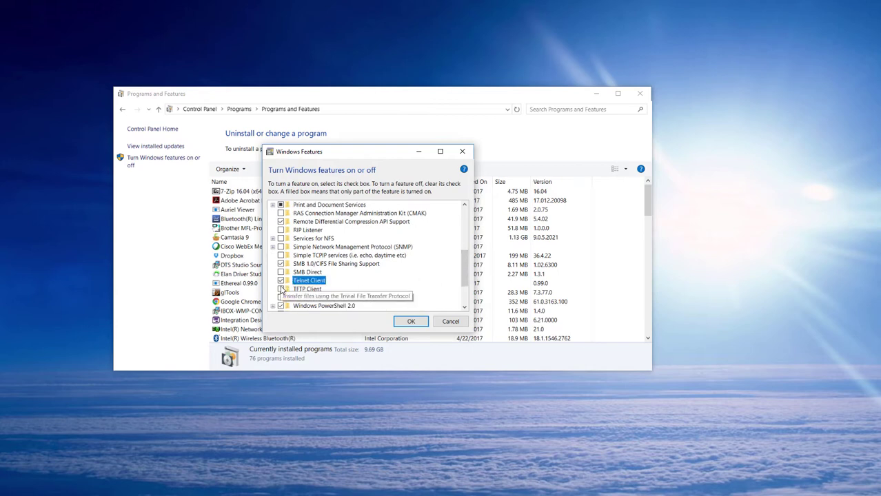
pyautogui.click(281, 290)
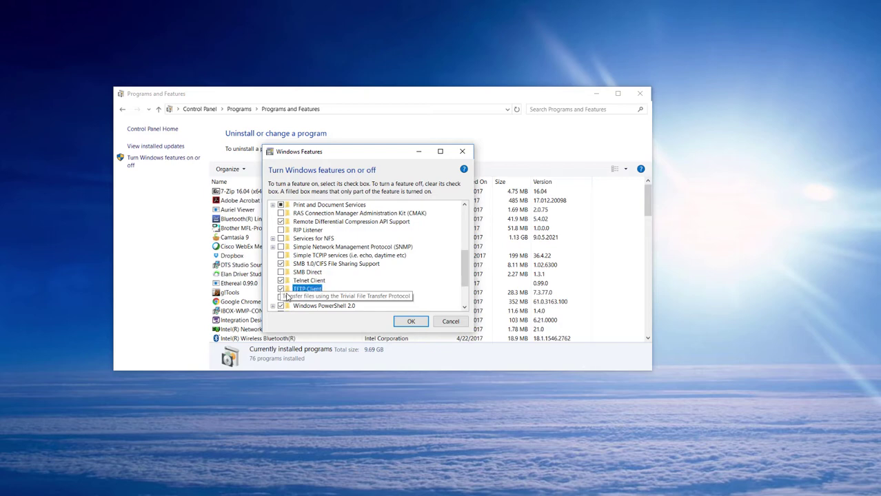
pyautogui.click(410, 322)
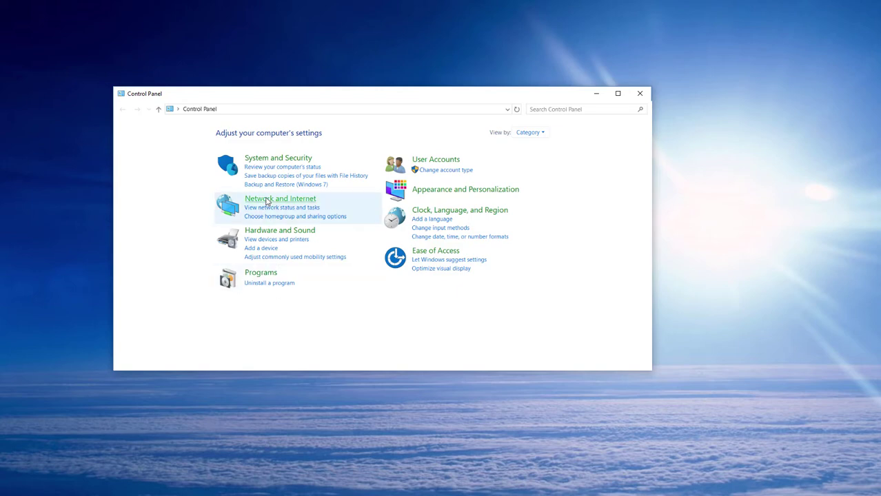
# Reach the Ethernet connection's Properties through Network and Sharing Center.
pyautogui.click(266, 201)
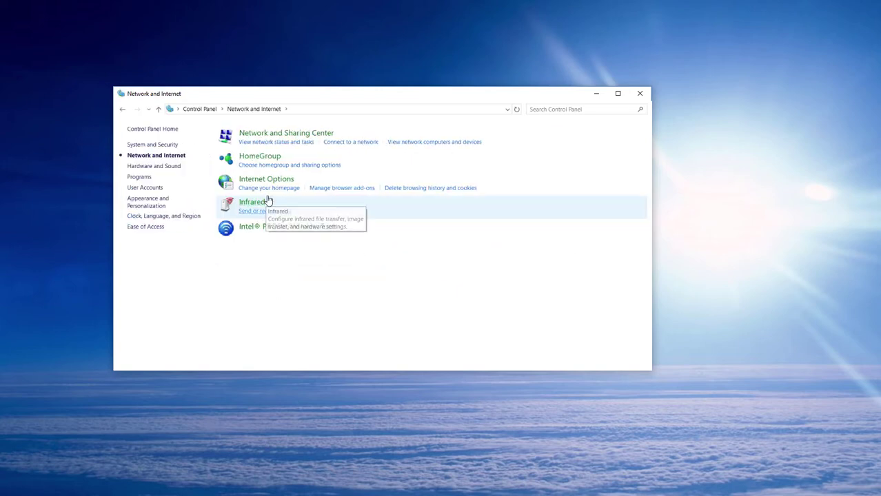
pyautogui.click(256, 134)
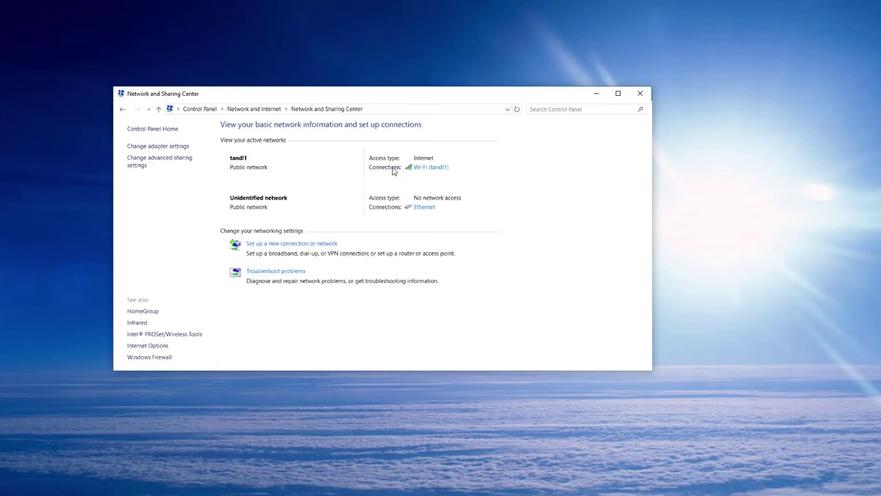
pyautogui.click(425, 208)
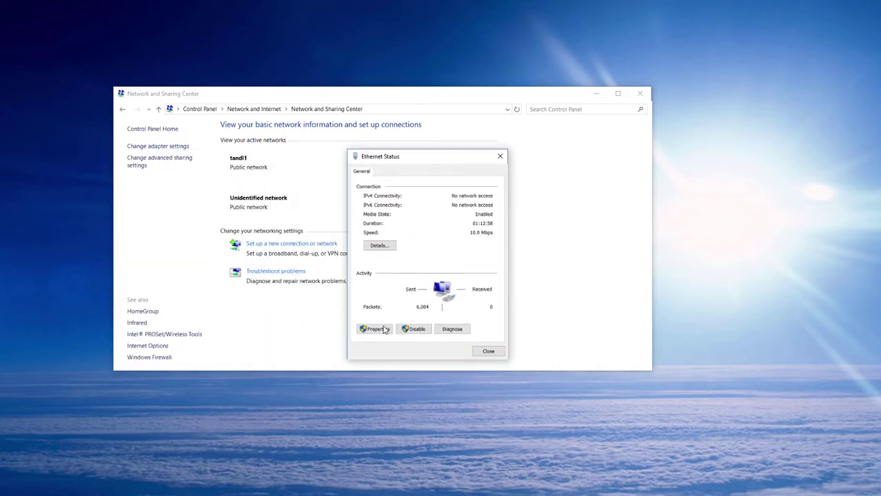
pyautogui.click(384, 329)
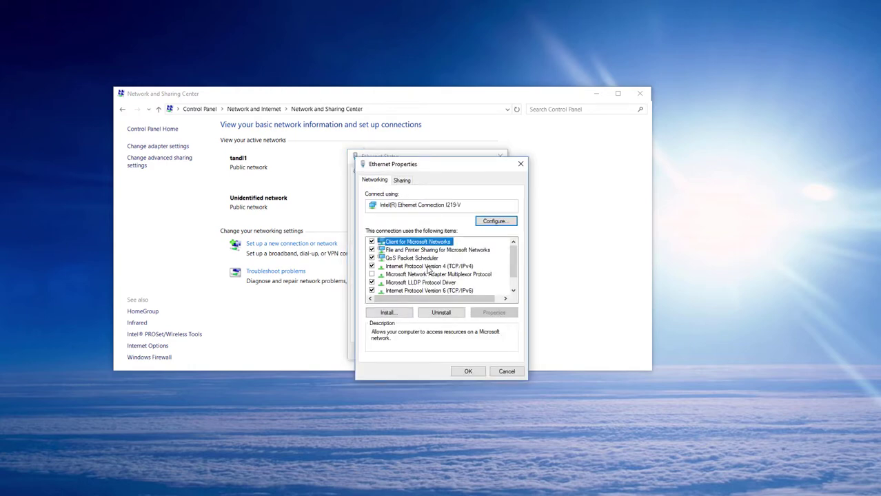
# Give Ethernet static IPv4 192.168.1.2, mask 255.255.0.0, gateway 192.168.1.1, and save.
pyautogui.doubleClick(429, 267)
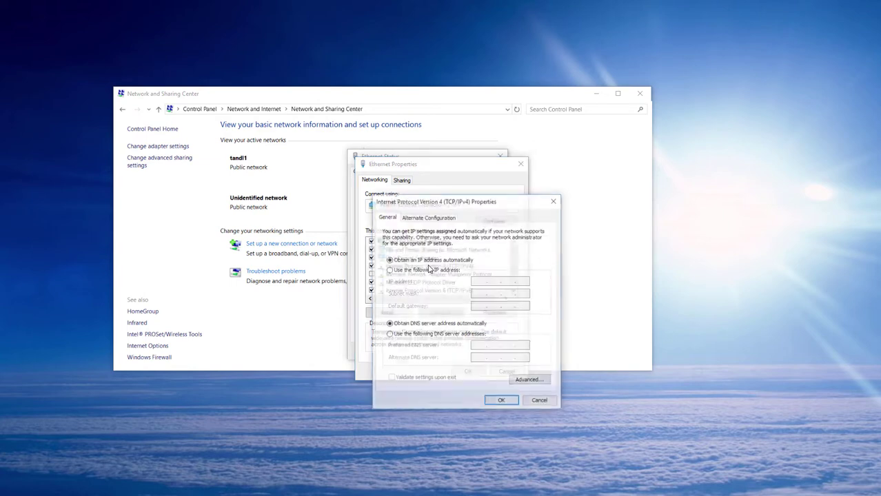
pyautogui.click(390, 270)
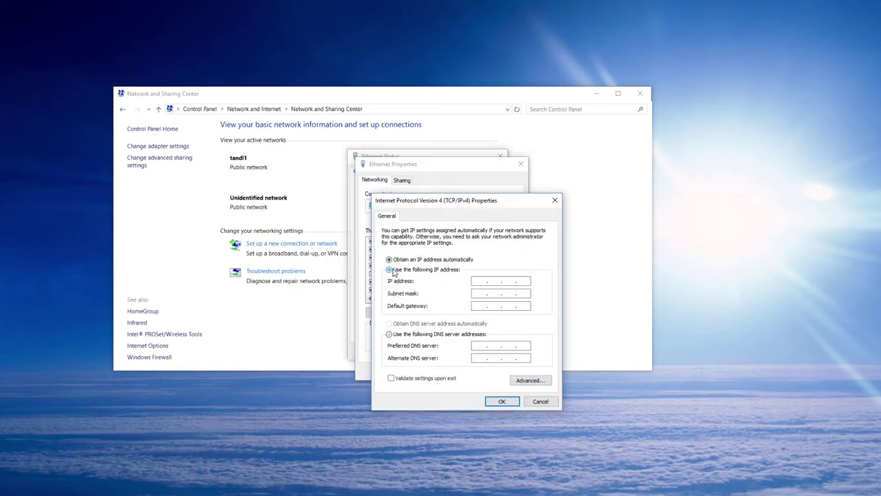
pyautogui.click(480, 281)
pyautogui.write('192 . 1681.2')
pyautogui.click(475, 294)
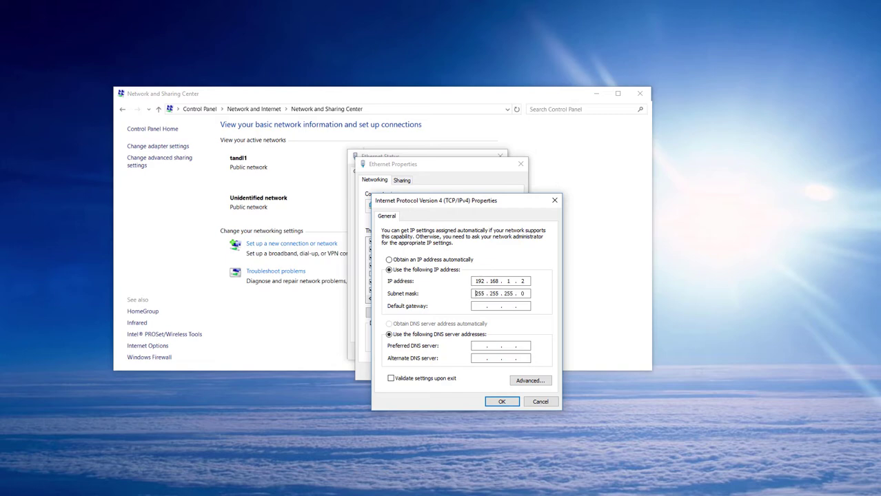
pyautogui.doubleClick(477, 293)
pyautogui.doubleClick(508, 293)
pyautogui.write('0')
pyautogui.write('192.168.')
pyautogui.write('1.')
pyautogui.write('1')
pyautogui.click(502, 402)
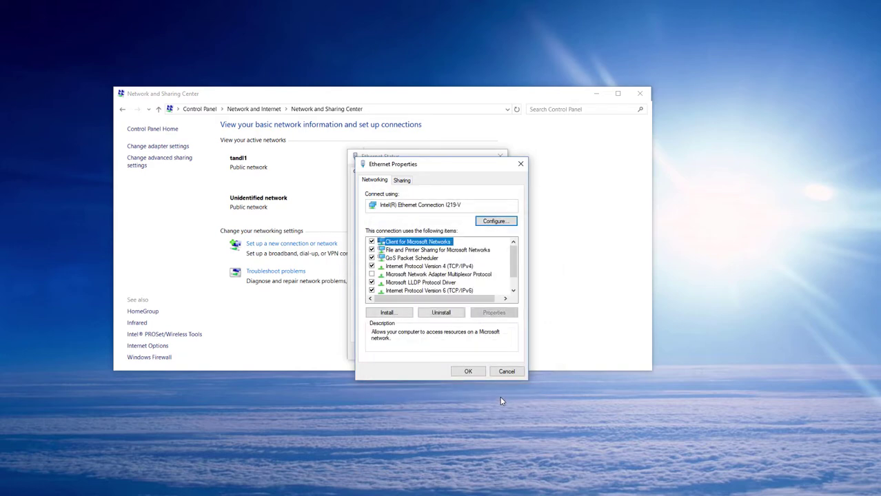
pyautogui.click(468, 372)
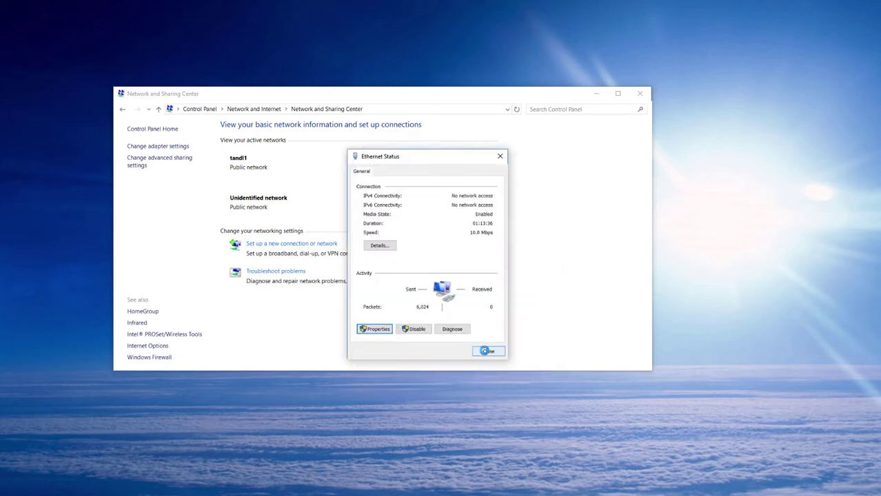
# Close Ethernet Status and launch the EL-4KPM-VIP REV 2.05 wizard, centred on screen.
pyautogui.click(486, 351)
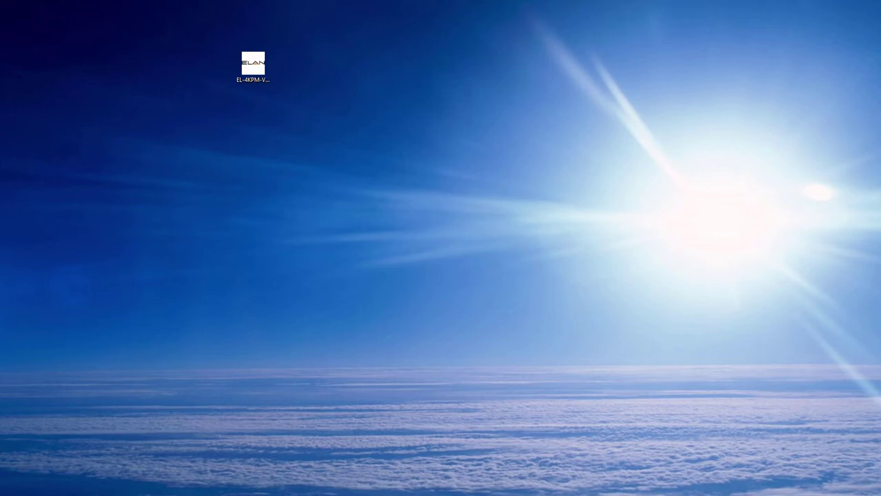
pyautogui.doubleClick(254, 65)
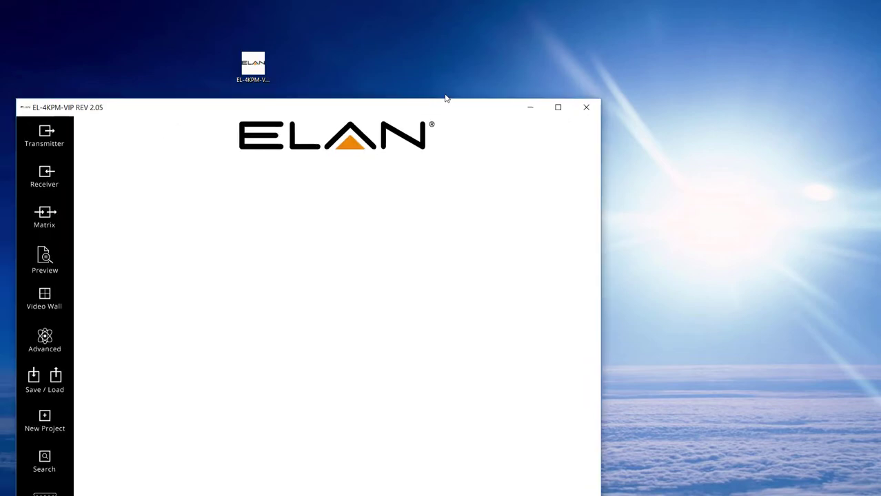
pyautogui.moveTo(446, 97); pyautogui.dragTo(530, 16)
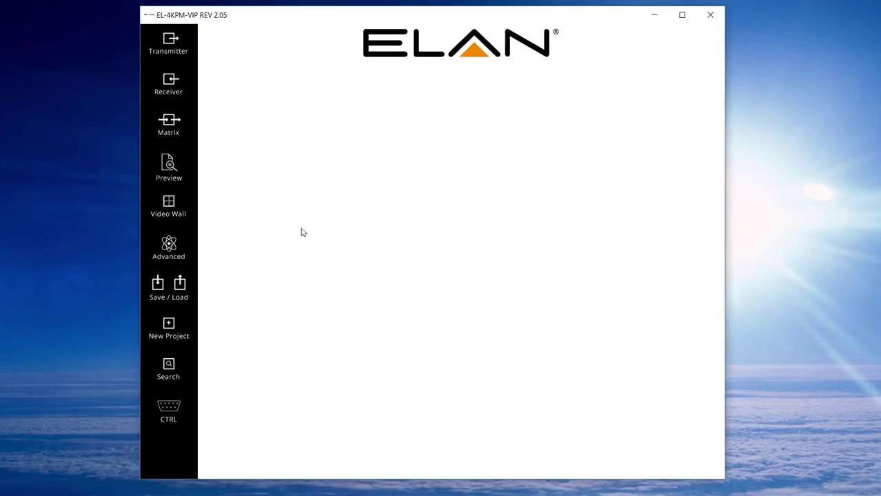
# Load Control_170515_ELAN.HEX from C:\ELAN Video over resources on the CTRL update page.
pyautogui.click(171, 417)
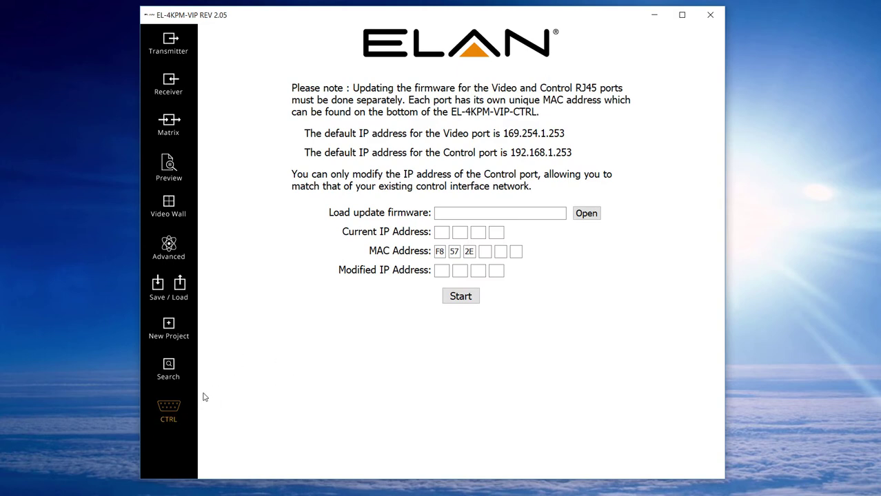
pyautogui.click(586, 215)
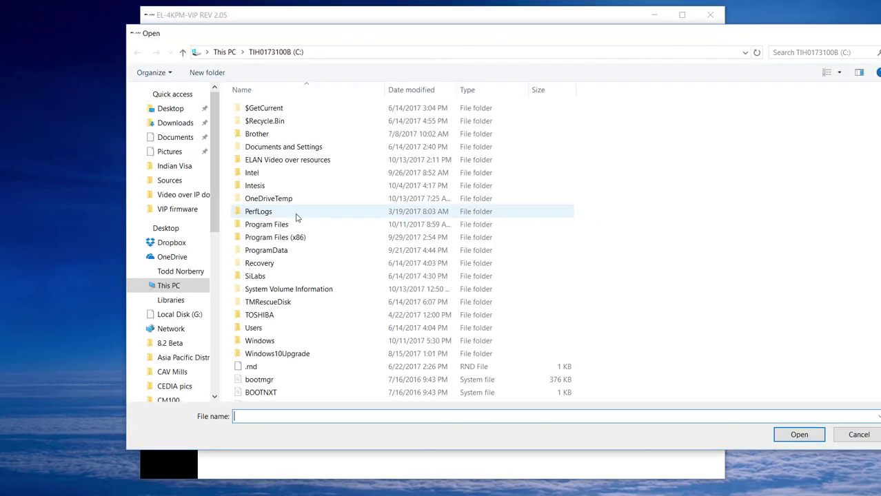
pyautogui.scroll(-5, 172, 276)
pyautogui.scroll(-5, 221, 305)
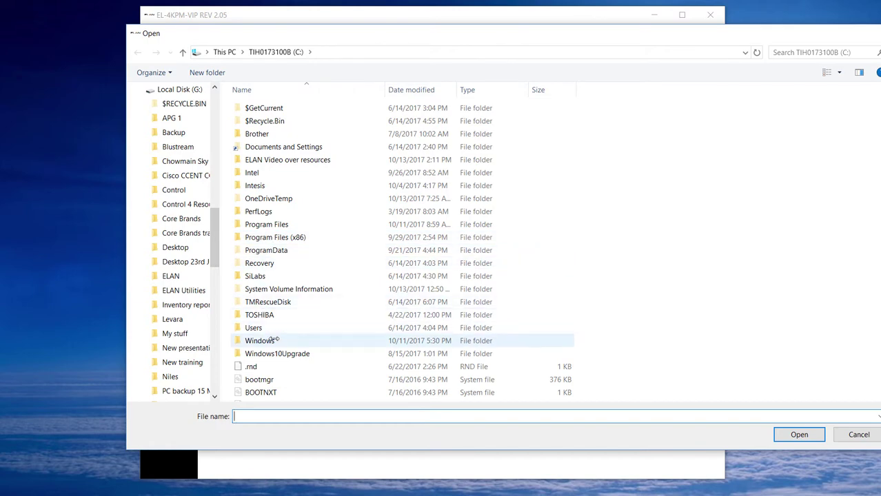
pyautogui.doubleClick(292, 158)
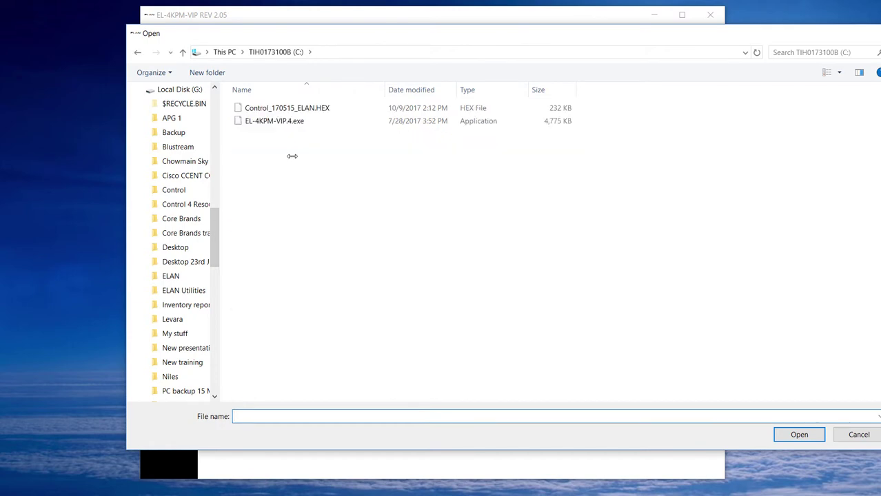
pyautogui.click(300, 108)
pyautogui.doubleClick(301, 108)
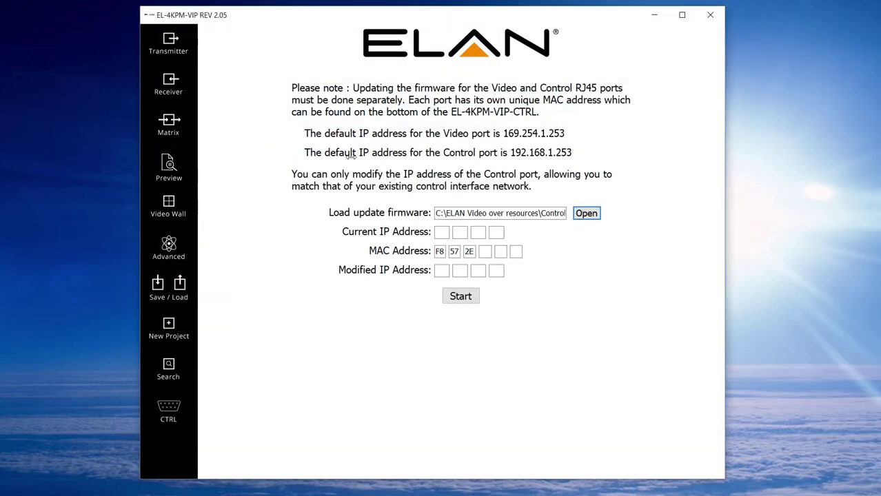
# Enter 192.168.1.253 as the control port's current IP address.
pyautogui.click(438, 232)
pyautogui.write('192')
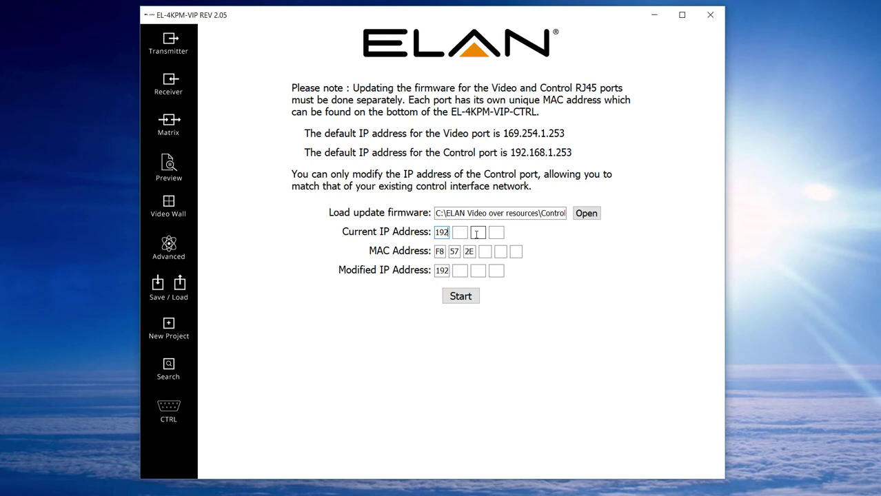
pyautogui.press('Tab')
pyautogui.write('168')
pyautogui.press('Tab')
pyautogui.write('1')
pyautogui.press('Tab')
pyautogui.write('253')
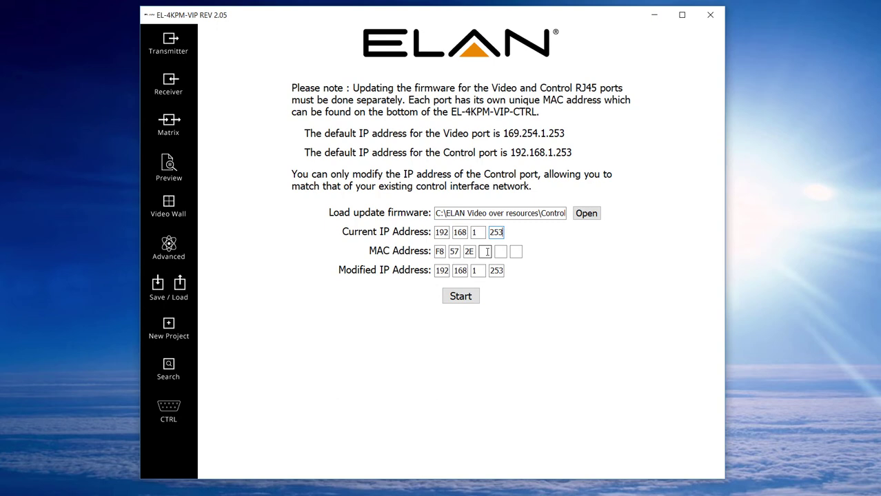
# Complete the MAC address as F8 57 2E 00 66 CE and select the modified IP's third octet.
pyautogui.click(486, 252)
pyautogui.write('00')
pyautogui.click(501, 252)
pyautogui.write('66')
pyautogui.click(514, 253)
pyautogui.write('CE')
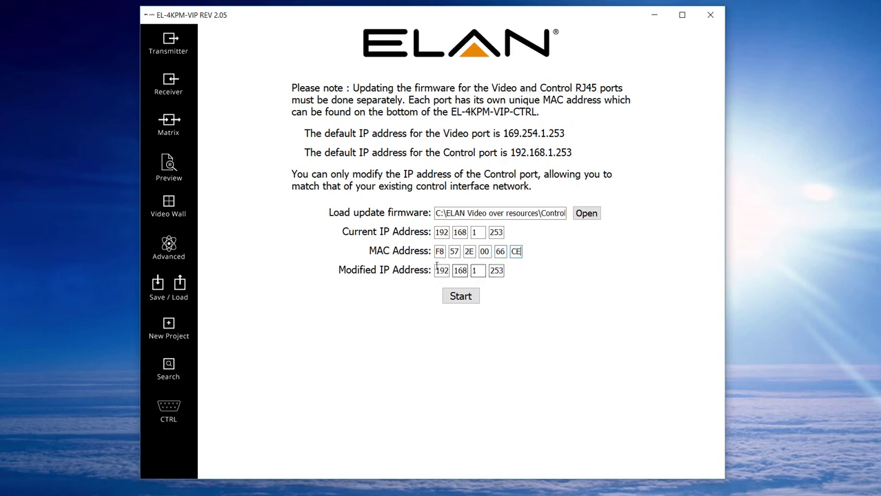
pyautogui.doubleClick(477, 270)
# Set the modified IP to 192.168.0.253, run the firmware transfer, and dismiss the success message.
pyautogui.write('0')
pyautogui.click(466, 301)
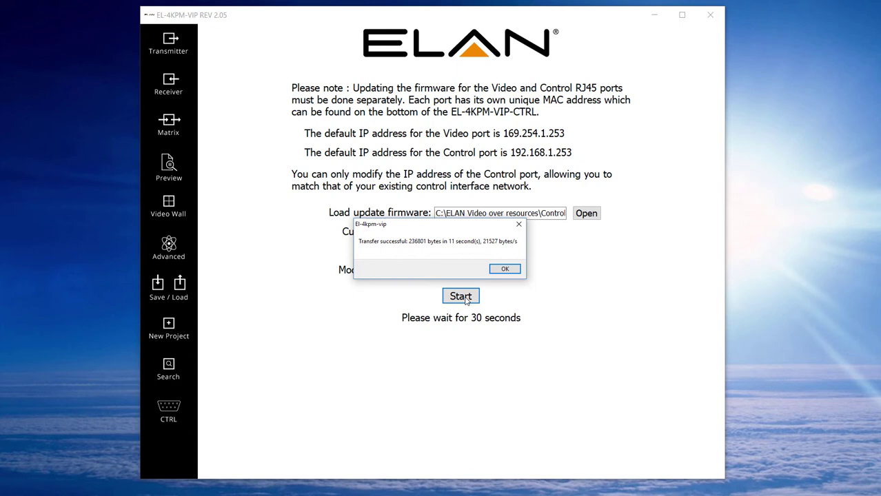
pyautogui.click(505, 269)
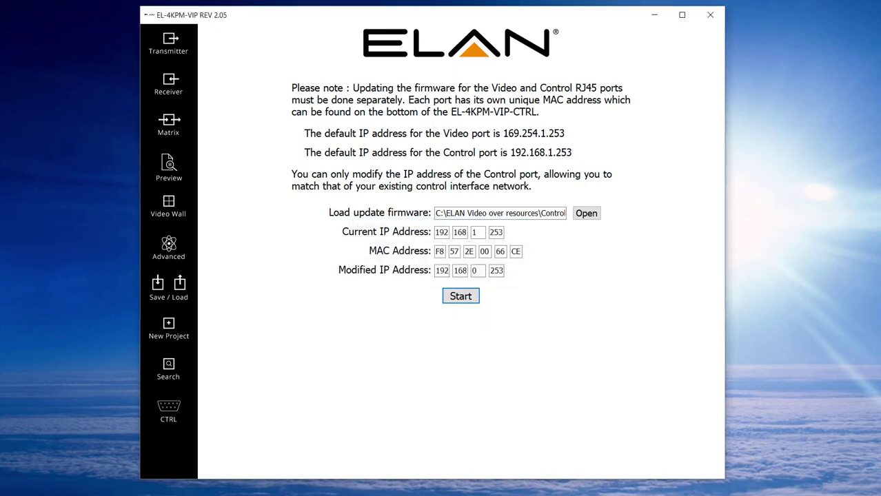